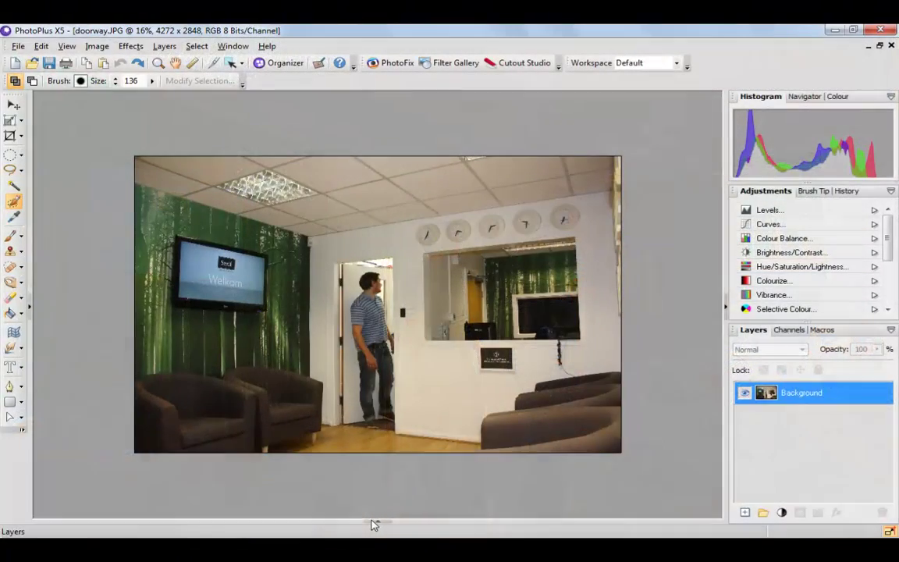
Step: Show all open shots as thumbnails, preview newspaper, water, behind counter 2 and at counter, ending on doorway.JPG
{"action": "left_click", "coordinate": [373, 523]}
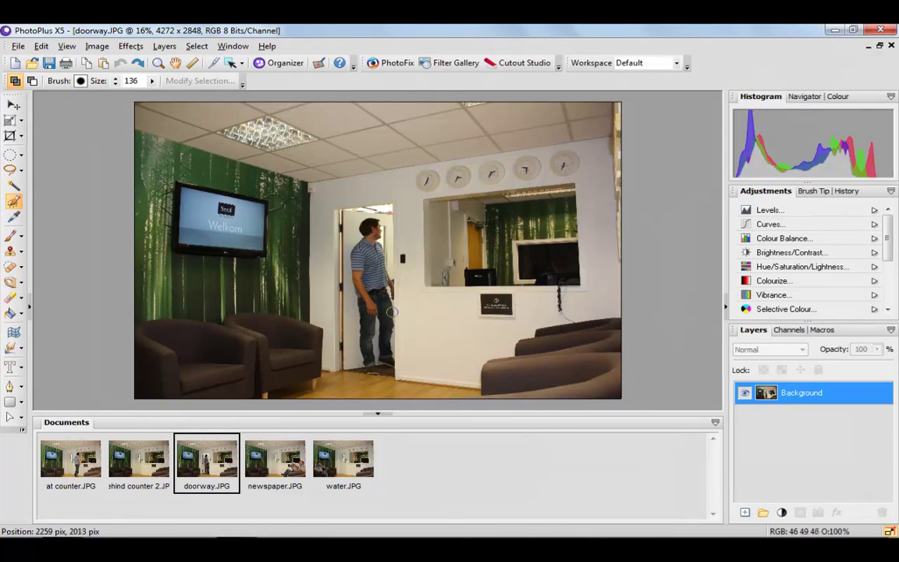
{"action": "left_click", "coordinate": [275, 459]}
{"action": "left_click", "coordinate": [344, 459]}
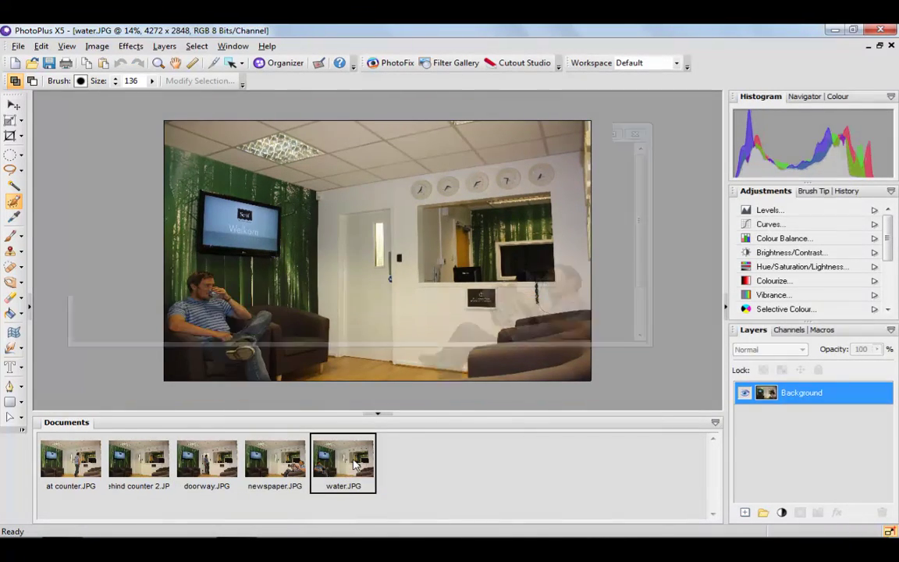
{"action": "left_click", "coordinate": [152, 462]}
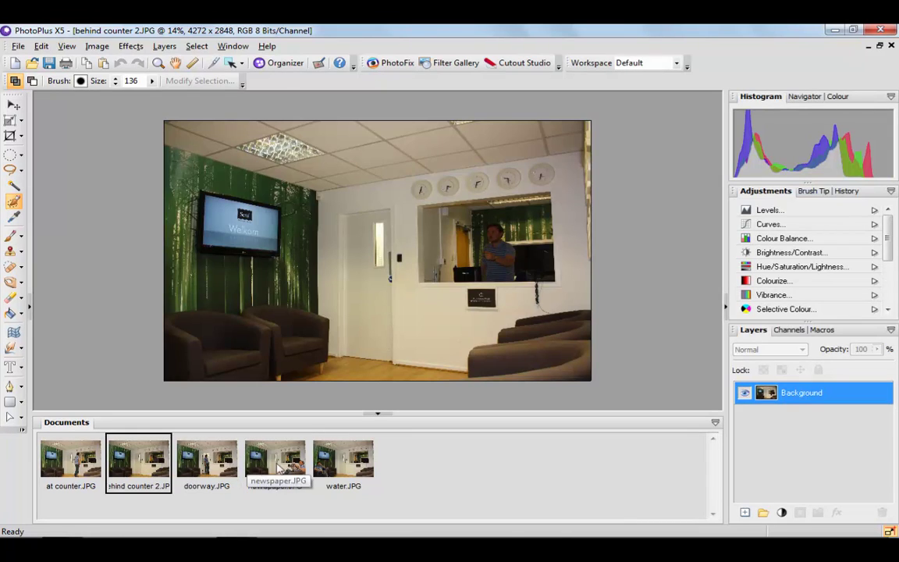
{"action": "left_click", "coordinate": [219, 469]}
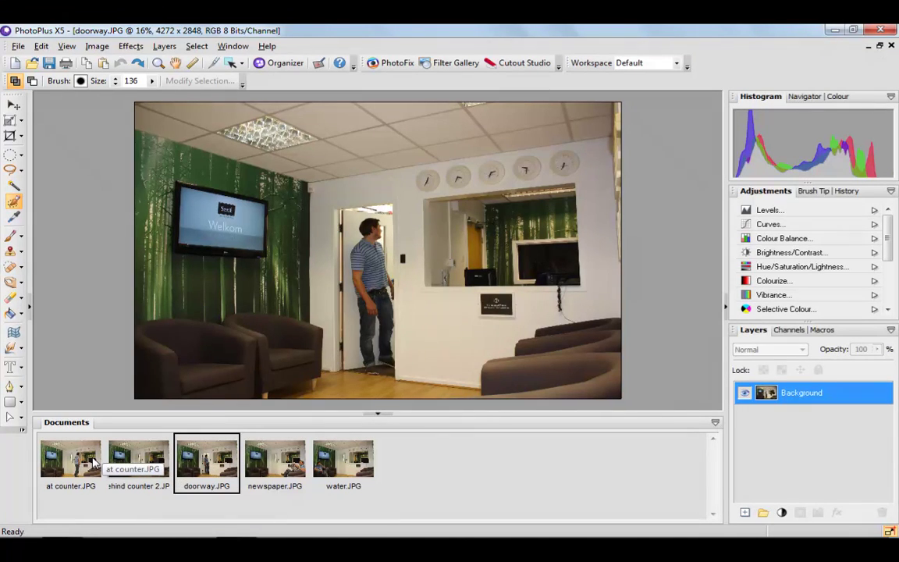
{"action": "left_click", "coordinate": [92, 462]}
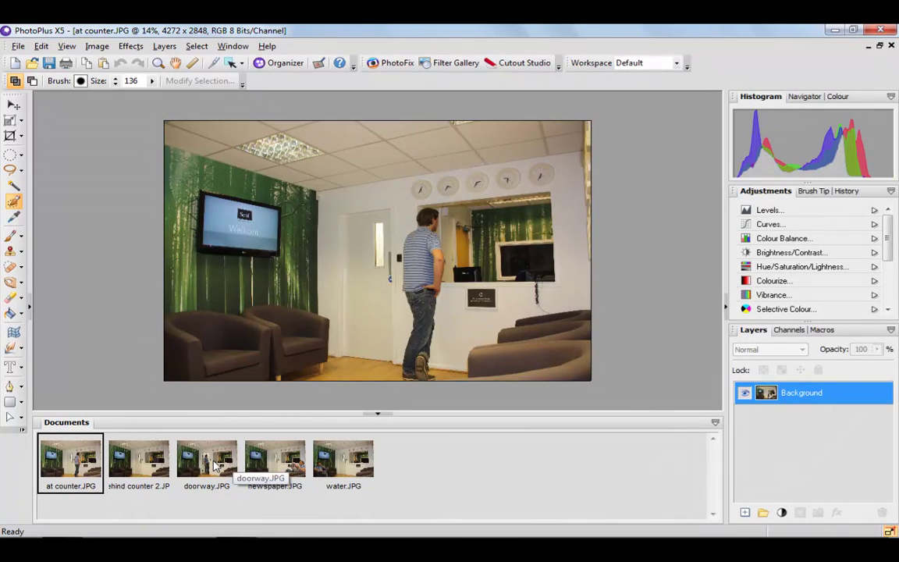
{"action": "left_click", "coordinate": [216, 466]}
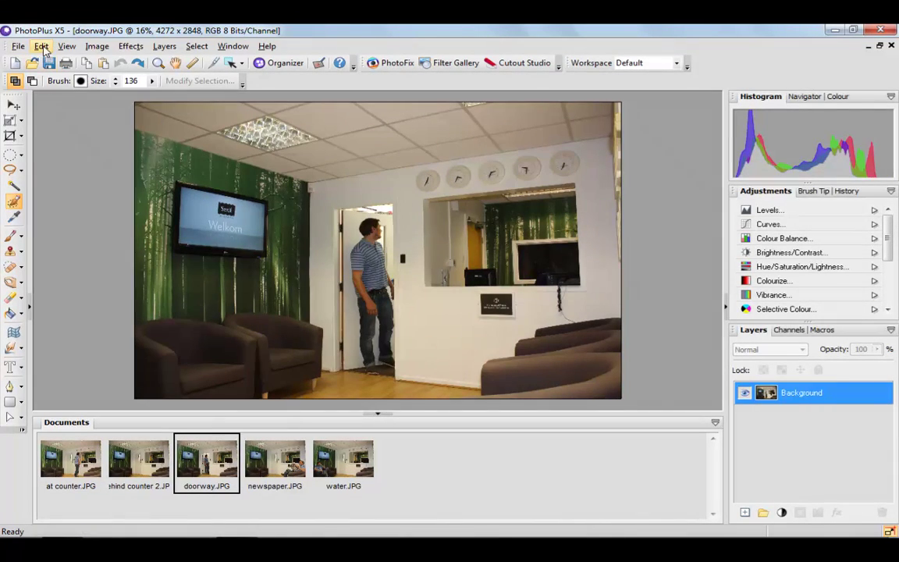
Step: Paste the at counter shot into doorway.JPG as a new layer named 'at counter', then visit behind counter 2
{"action": "left_click", "coordinate": [41, 47]}
{"action": "mouse_move", "coordinate": [140, 133]}
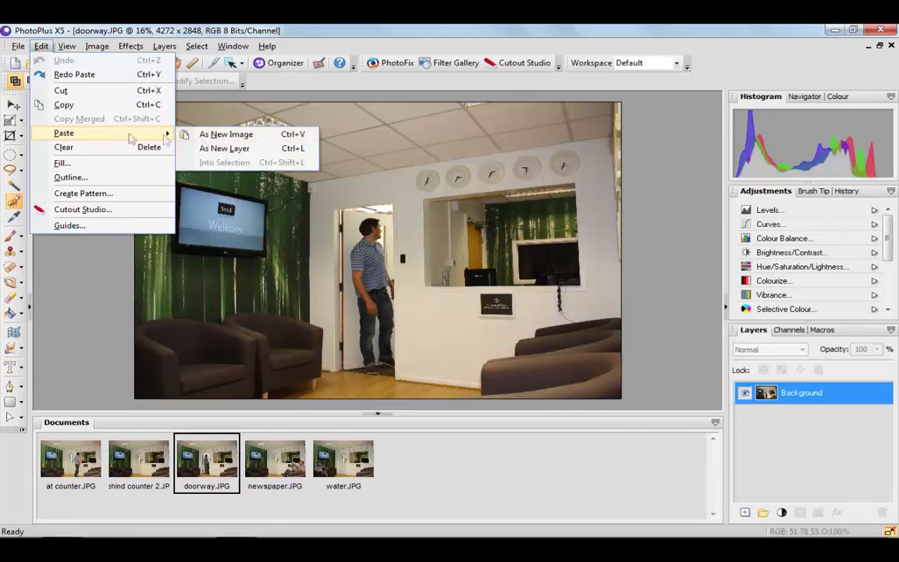
{"action": "left_click", "coordinate": [225, 148]}
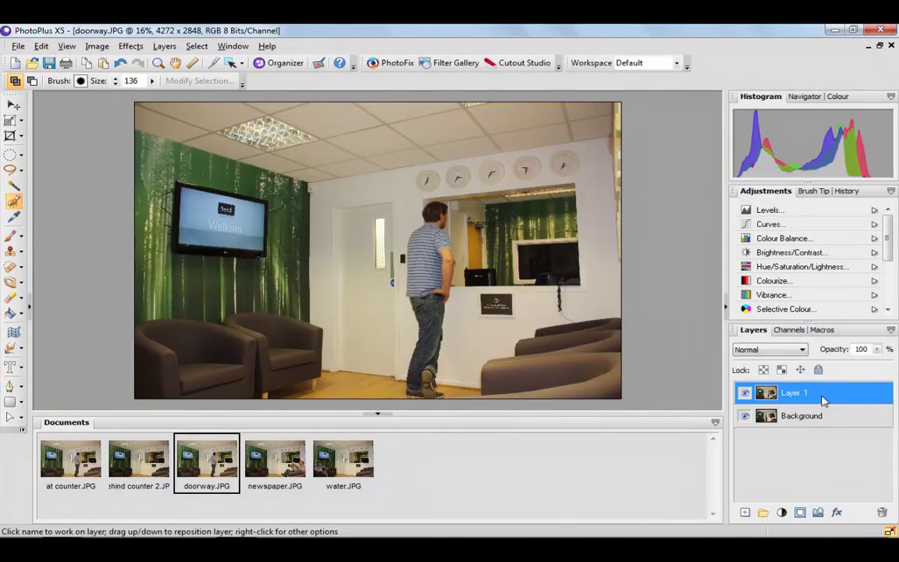
{"action": "double_click", "coordinate": [830, 402]}
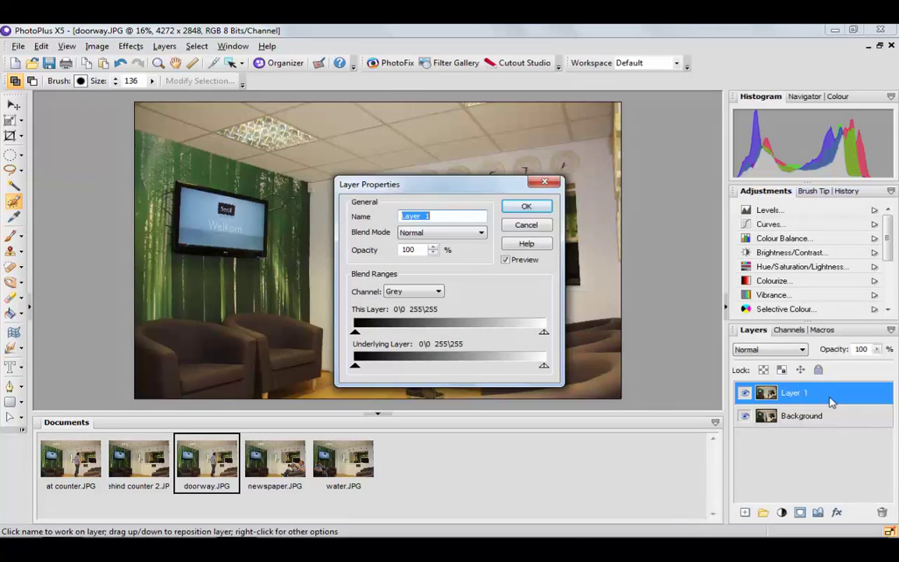
{"action": "type", "text": "at counter"}
{"action": "left_click", "coordinate": [541, 206]}
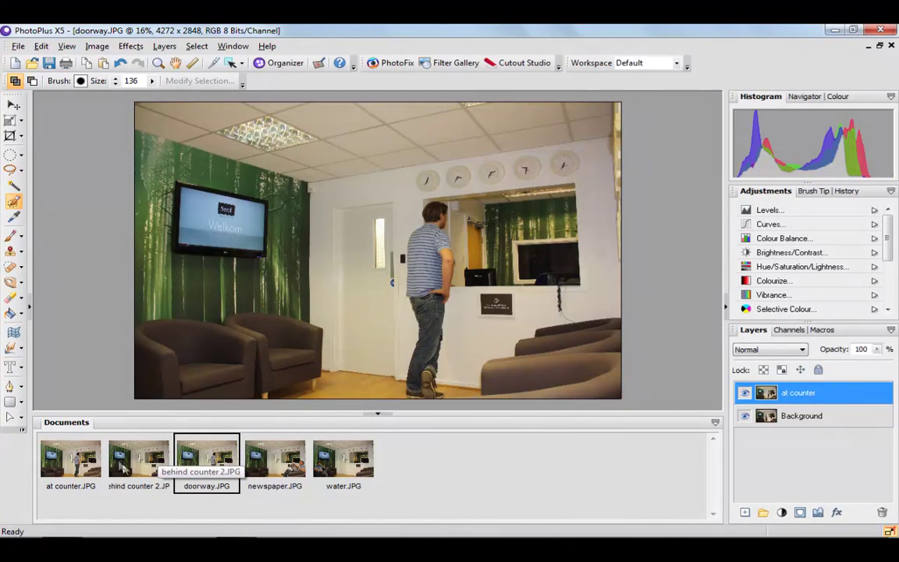
{"action": "left_click", "coordinate": [131, 469]}
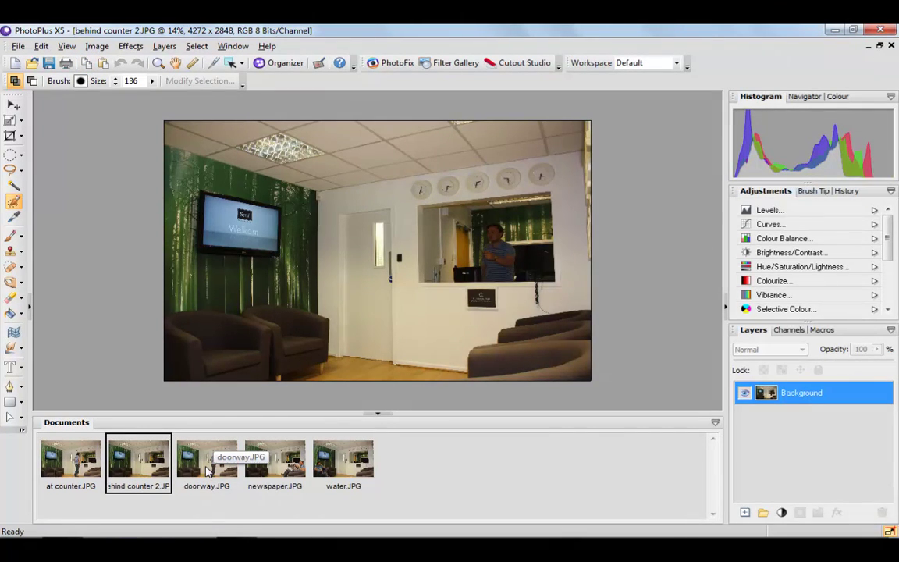
{"action": "left_click", "coordinate": [207, 468]}
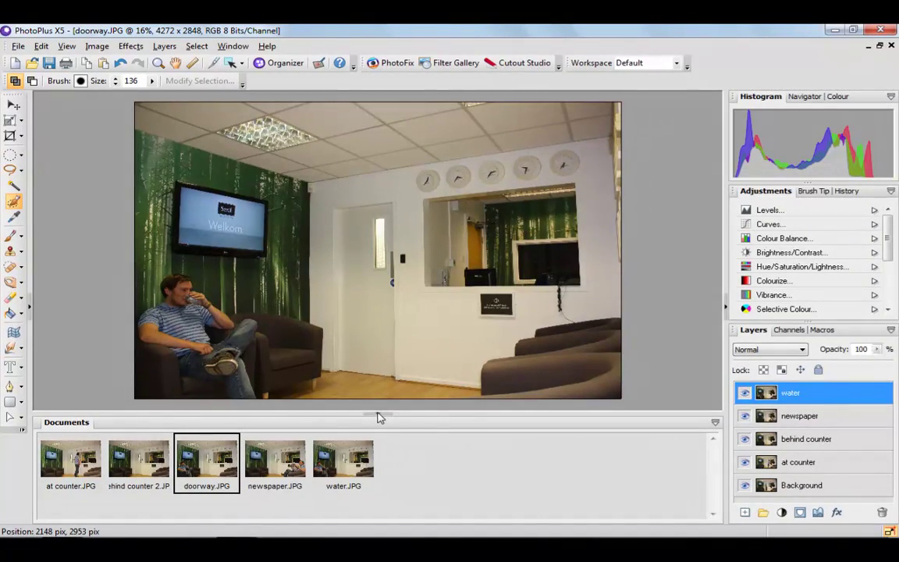
Step: Collapse the thumbnails, enlarge the Layers panel, and toggle all four pasted layers off and back on
{"action": "left_click", "coordinate": [377, 416]}
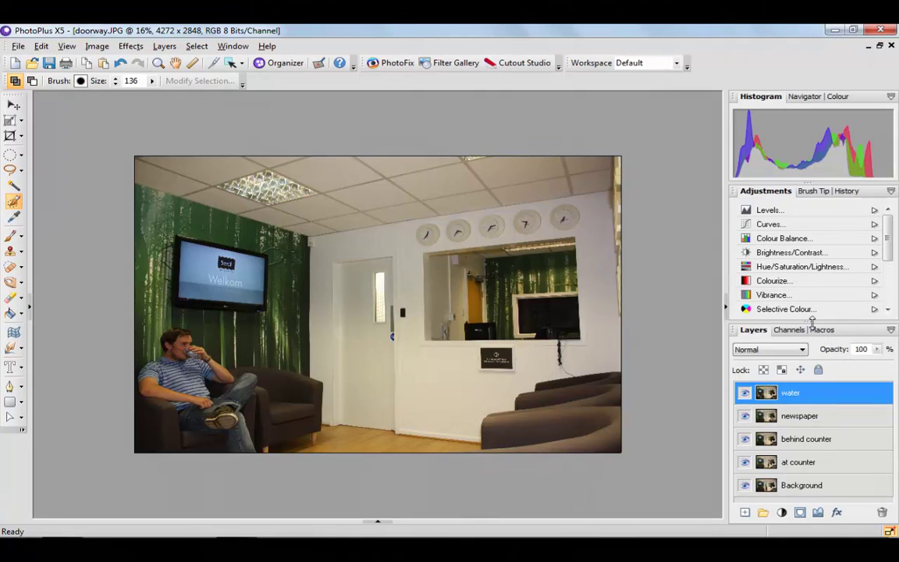
{"action": "left_click_drag", "start_coordinate": [813, 322], "coordinate": [812, 294]}
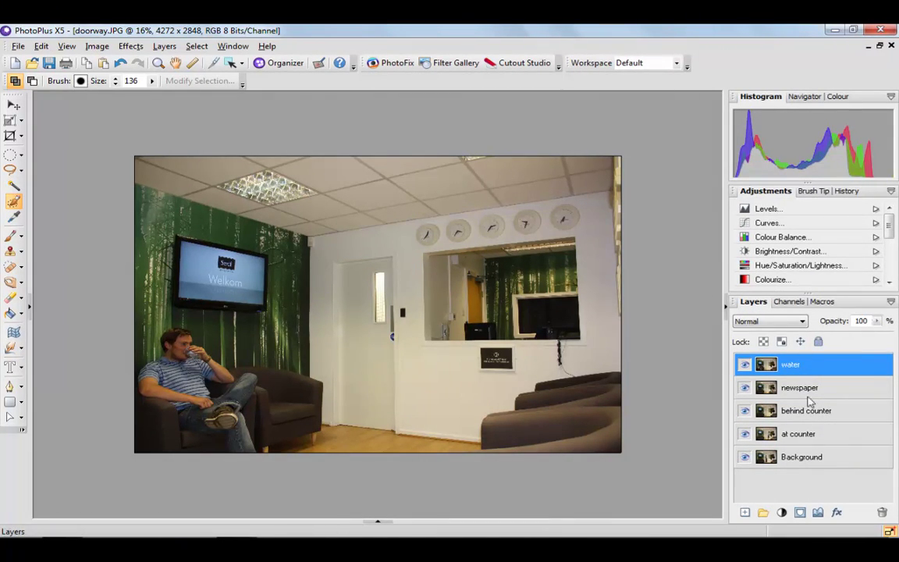
{"action": "left_click", "coordinate": [745, 364]}
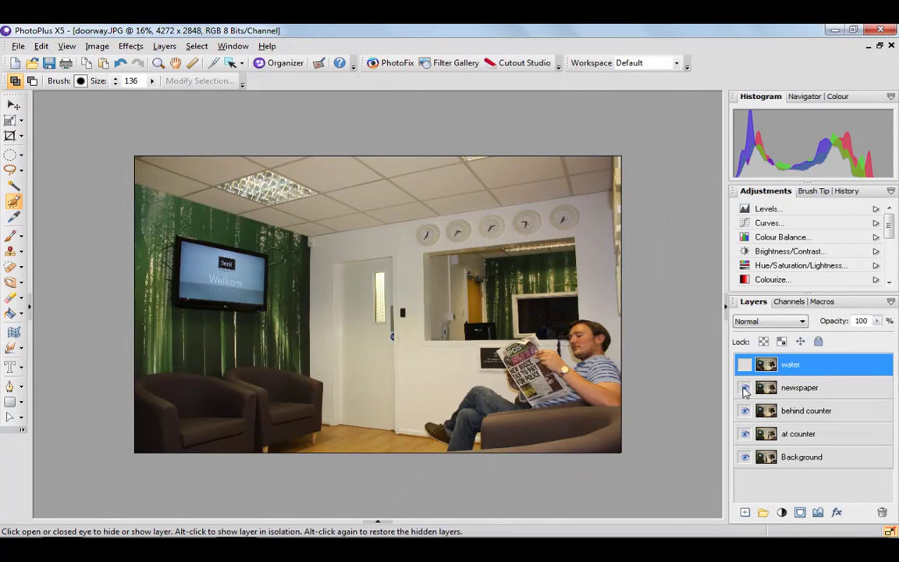
{"action": "left_click", "coordinate": [746, 388]}
{"action": "left_click", "coordinate": [745, 411]}
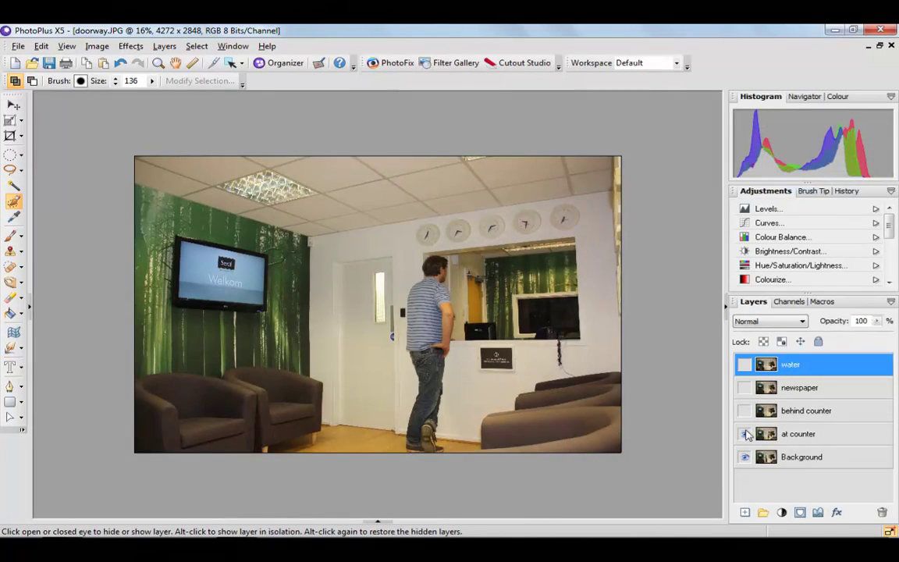
{"action": "left_click", "coordinate": [746, 434]}
{"action": "left_click", "coordinate": [745, 434]}
{"action": "left_click", "coordinate": [745, 411]}
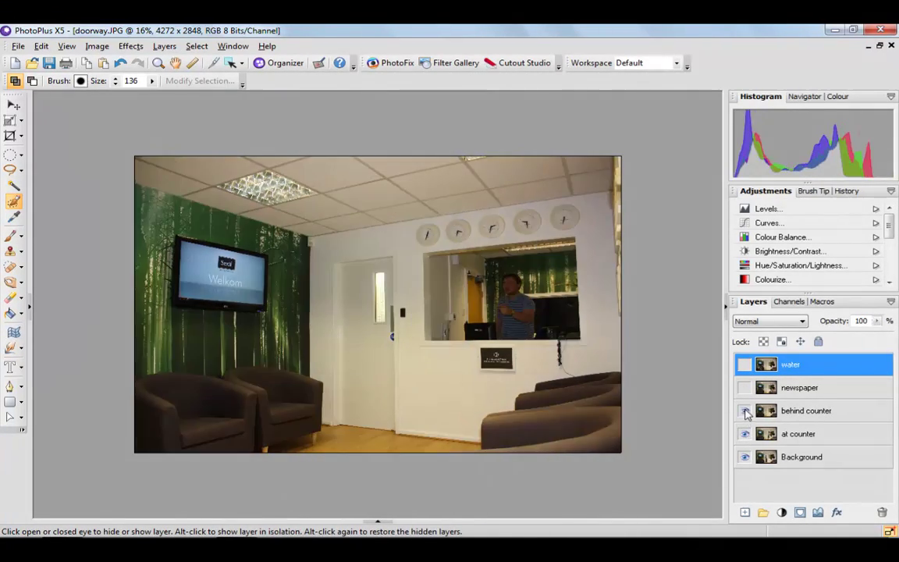
{"action": "left_click", "coordinate": [745, 388]}
{"action": "left_click", "coordinate": [745, 365]}
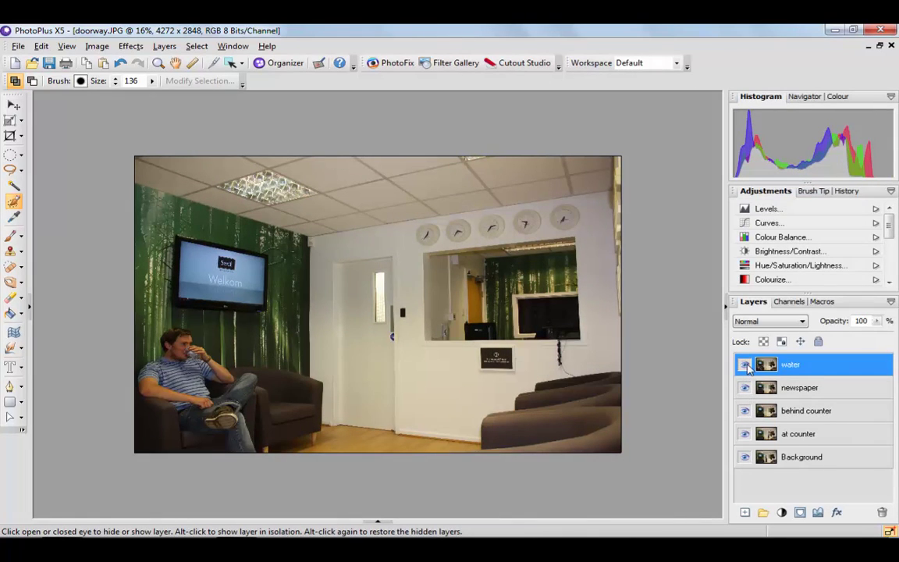
Step: Select the at counter layer and hide the water, newspaper and behind counter layers
{"action": "left_click", "coordinate": [816, 435]}
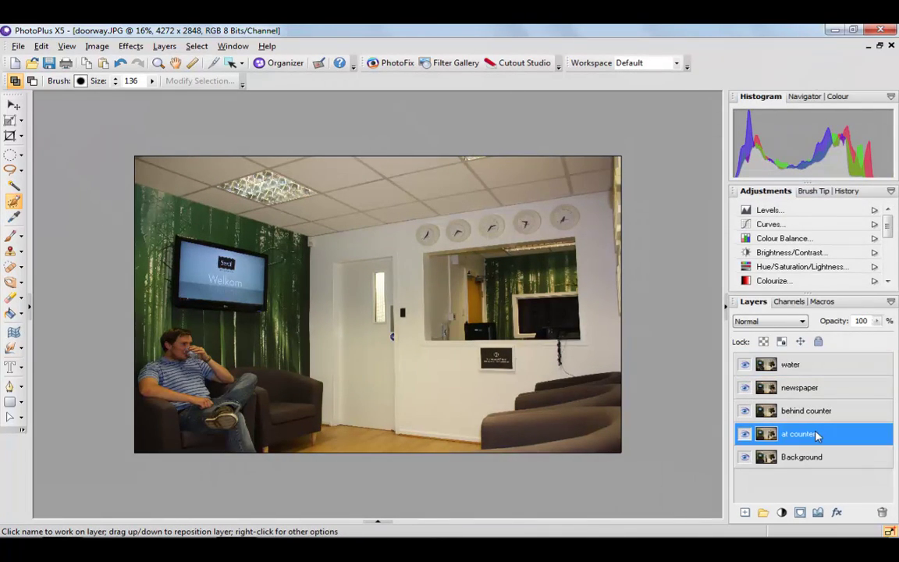
{"action": "left_click", "coordinate": [746, 364]}
{"action": "left_click", "coordinate": [746, 388]}
{"action": "left_click", "coordinate": [746, 412]}
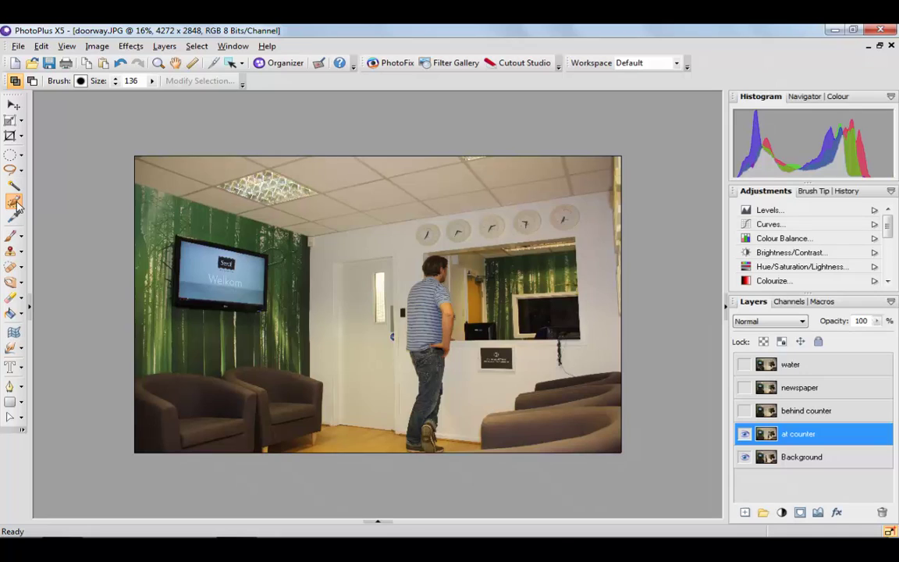
Step: Paint a Selection Brush area over the man at the counter, from his shoe up his side
{"action": "scroll", "coordinate": [424, 402], "scroll_direction": "up", "scroll_amount": 1}
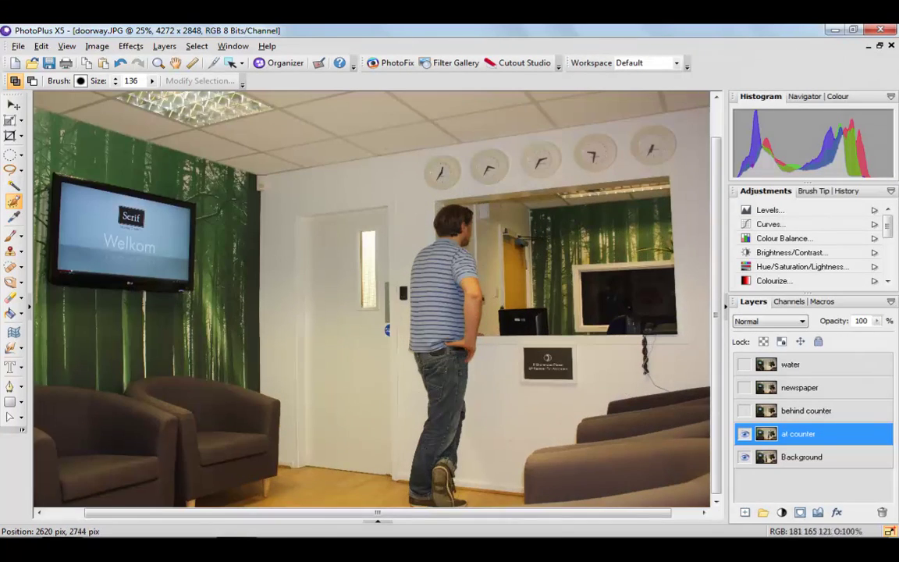
{"action": "scroll", "coordinate": [451, 483], "scroll_direction": "down", "scroll_amount": 1}
{"action": "mouse_move", "coordinate": [452, 484]}
{"action": "left_mouse_down"}
{"action": "mouse_move", "coordinate": [462, 267]}
{"action": "mouse_move", "coordinate": [454, 251]}
{"action": "mouse_move", "coordinate": [437, 248]}
{"action": "mouse_move", "coordinate": [431, 253]}
{"action": "mouse_move", "coordinate": [446, 261]}
{"action": "mouse_move", "coordinate": [415, 296]}
{"action": "mouse_move", "coordinate": [423, 464]}
{"action": "mouse_move", "coordinate": [408, 467]}
{"action": "mouse_move", "coordinate": [430, 483]}
{"action": "left_mouse_up"}
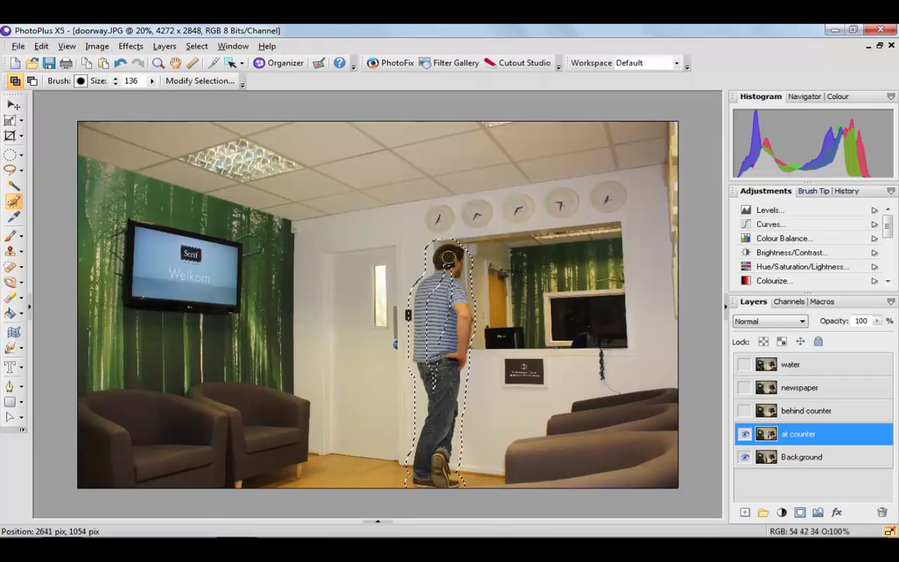
{"action": "mouse_move", "coordinate": [403, 267]}
{"action": "left_mouse_down"}
{"action": "mouse_move", "coordinate": [397, 338]}
{"action": "mouse_move", "coordinate": [389, 320]}
{"action": "mouse_move", "coordinate": [389, 279]}
{"action": "mouse_move", "coordinate": [441, 348]}
{"action": "left_mouse_up"}
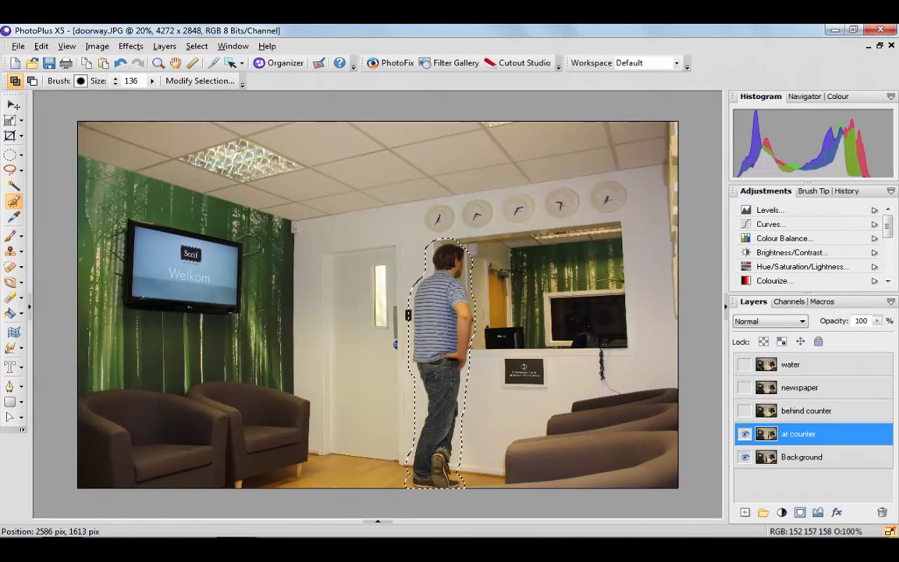
Step: Feather the selection by 19 pixels
{"action": "left_click", "coordinate": [196, 46]}
{"action": "mouse_move", "coordinate": [242, 121]}
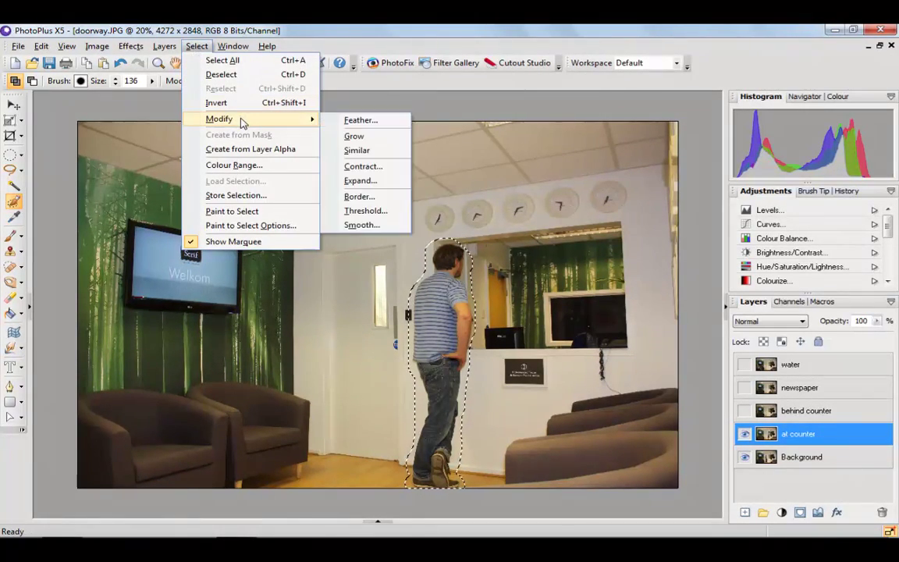
{"action": "left_click", "coordinate": [366, 121]}
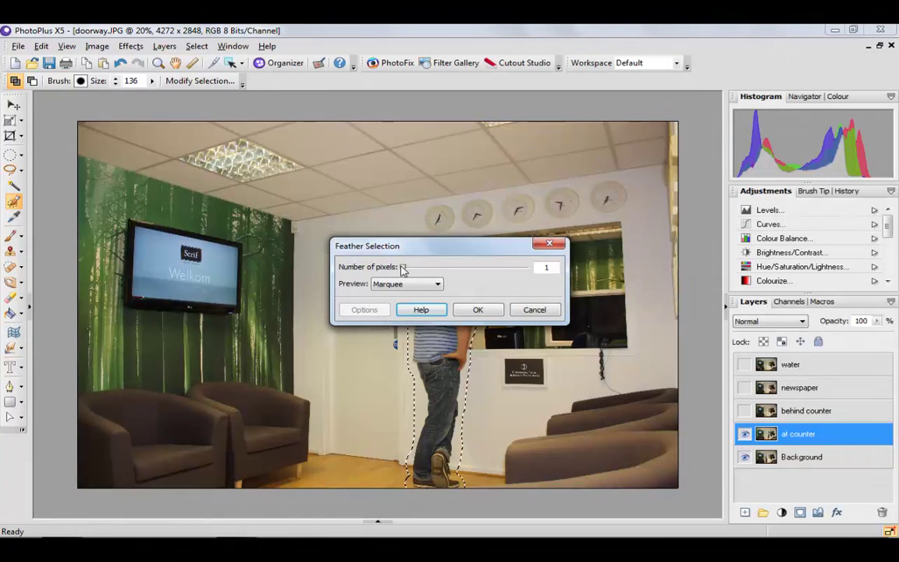
{"action": "left_click_drag", "start_coordinate": [404, 267], "coordinate": [413, 271]}
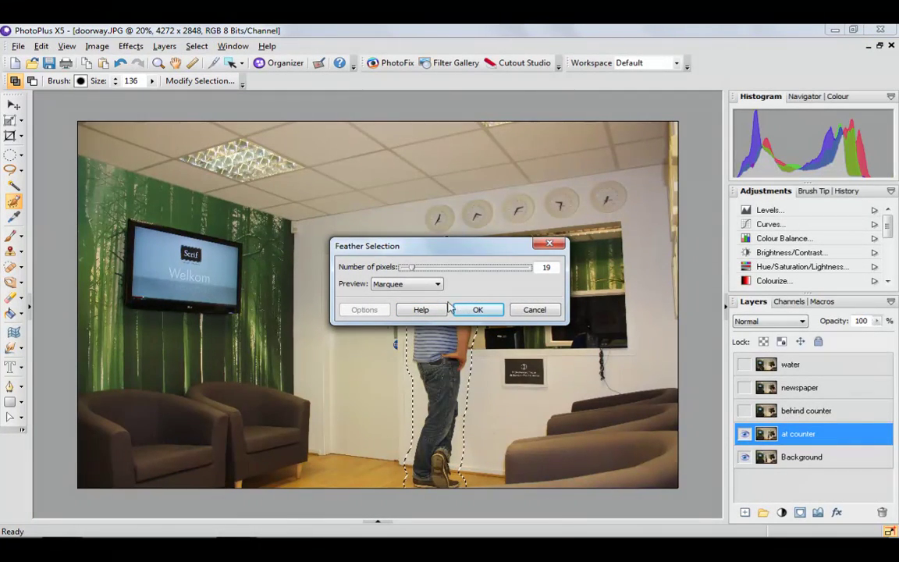
{"action": "left_click", "coordinate": [474, 310]}
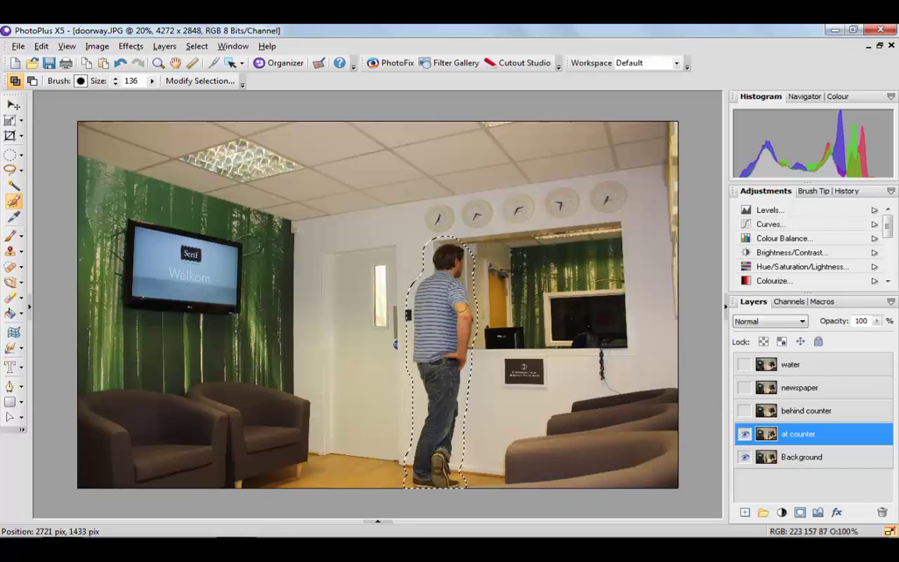
Step: Add a layer mask to at counter from the man's selection, then deselect with Ctrl+D
{"action": "left_click", "coordinate": [802, 514]}
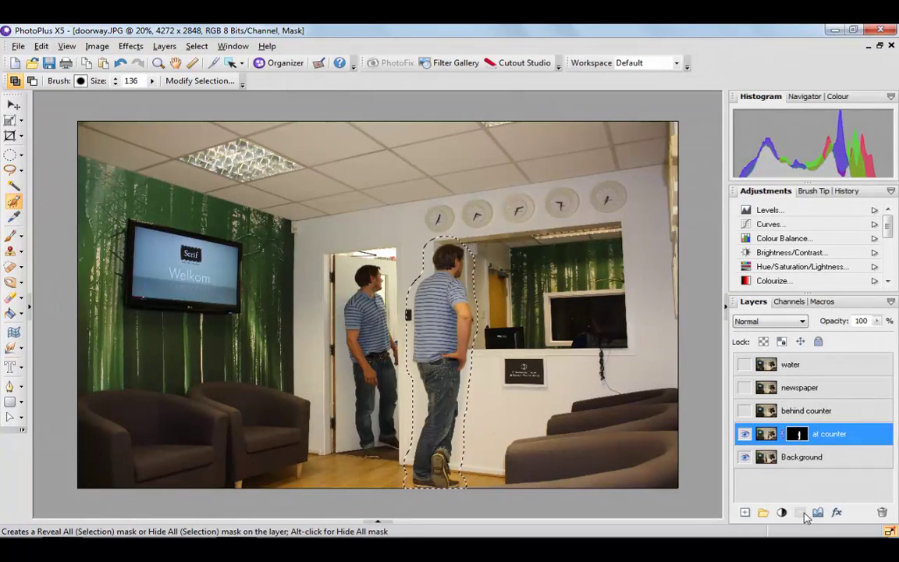
{"action": "key", "text": "ctrl+d"}
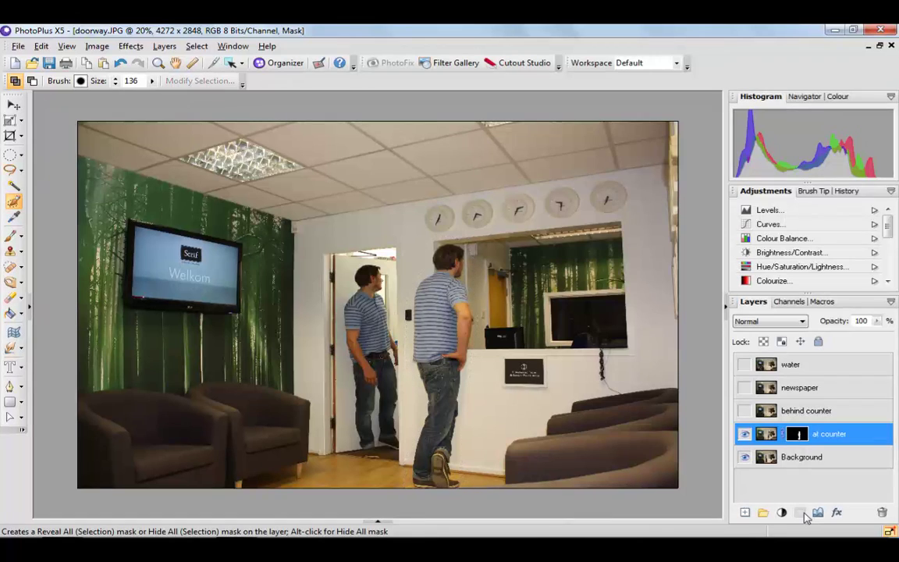
Step: Mask the behind counter layer to the man standing behind the counter window
{"action": "left_click", "coordinate": [808, 413]}
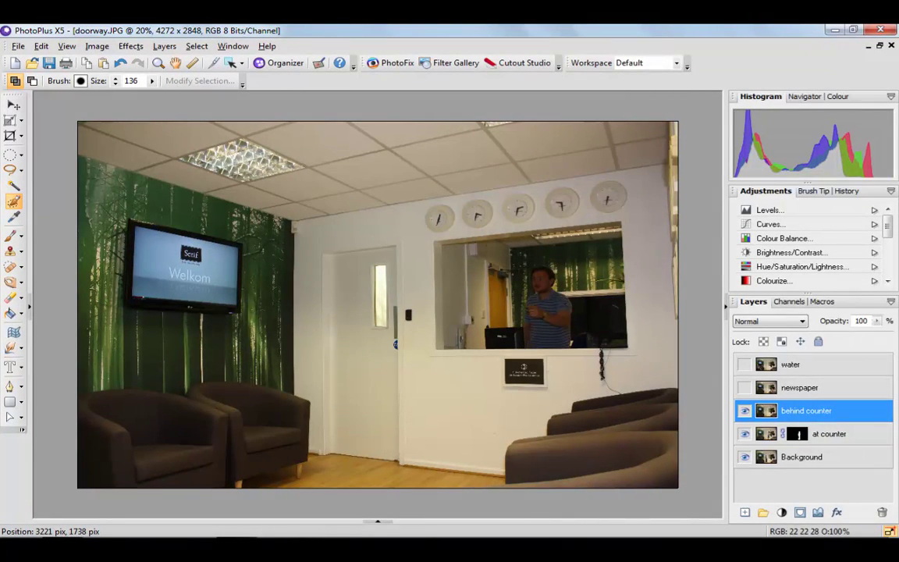
{"action": "mouse_move", "coordinate": [530, 365]}
{"action": "left_mouse_down"}
{"action": "mouse_move", "coordinate": [537, 281]}
{"action": "mouse_move", "coordinate": [550, 274]}
{"action": "mouse_move", "coordinate": [568, 293]}
{"action": "mouse_move", "coordinate": [572, 328]}
{"action": "mouse_move", "coordinate": [541, 345]}
{"action": "mouse_move", "coordinate": [563, 311]}
{"action": "left_mouse_up"}
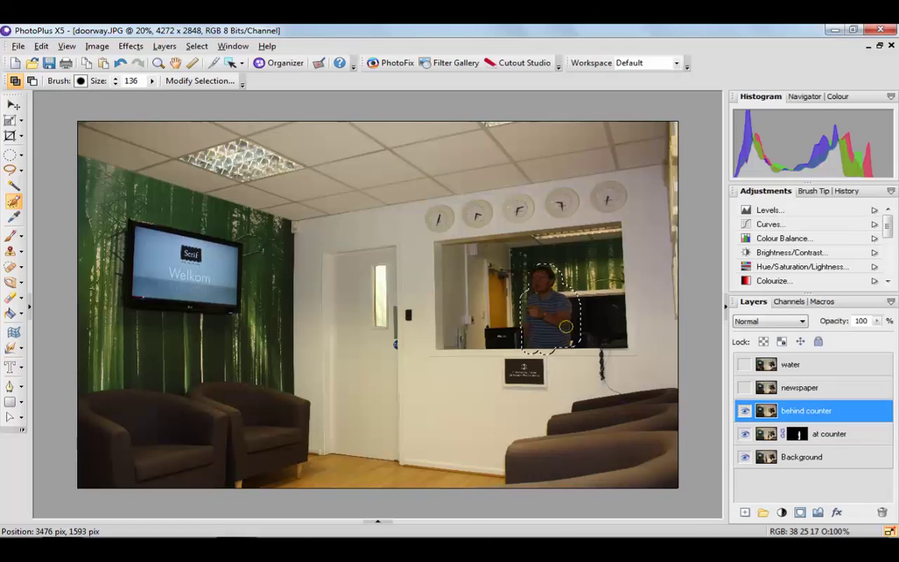
{"action": "left_click", "coordinate": [800, 512]}
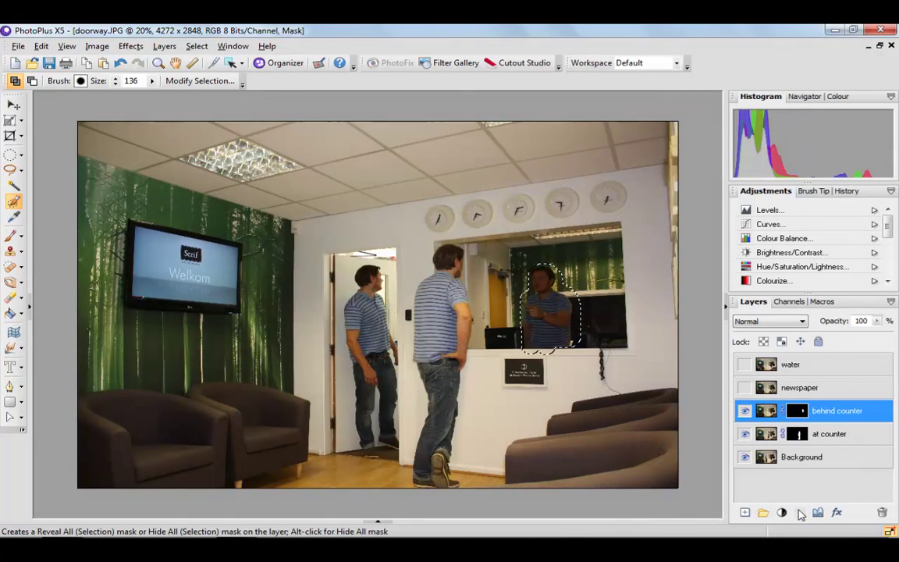
{"action": "key", "text": "ctrl+d"}
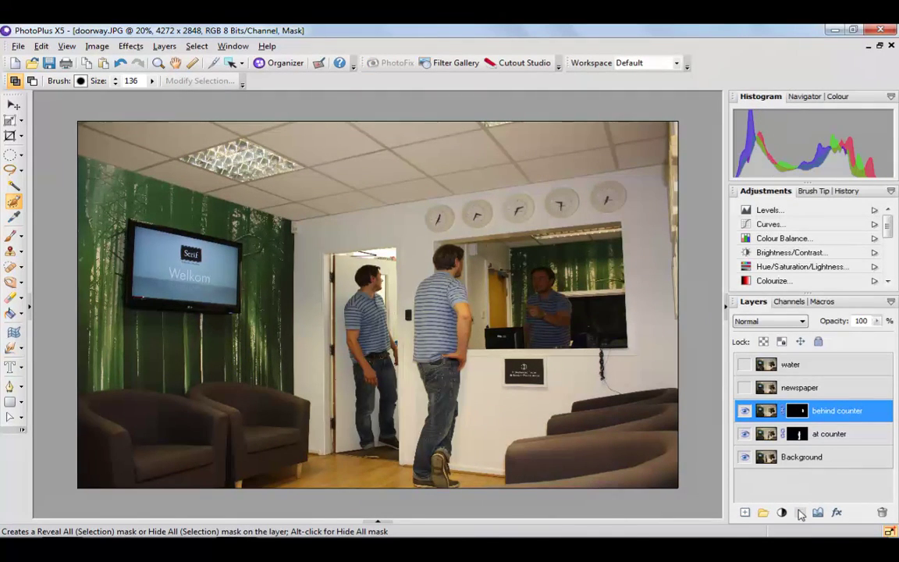
Step: Mask the newspaper layer to the man reading on the sofa
{"action": "left_click", "coordinate": [814, 388]}
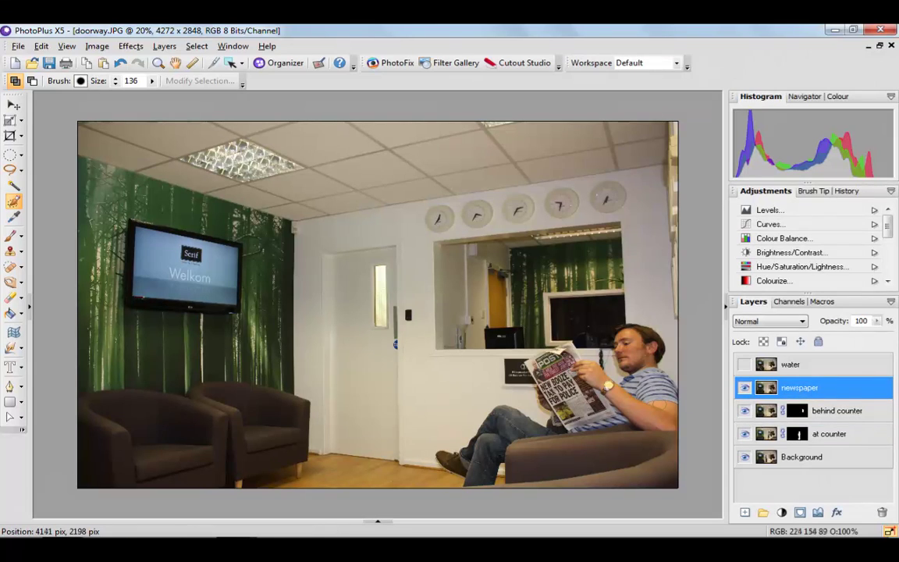
{"action": "mouse_move", "coordinate": [660, 455]}
{"action": "left_mouse_down"}
{"action": "mouse_move", "coordinate": [666, 442]}
{"action": "mouse_move", "coordinate": [649, 357]}
{"action": "mouse_move", "coordinate": [622, 352]}
{"action": "mouse_move", "coordinate": [544, 377]}
{"action": "mouse_move", "coordinate": [437, 454]}
{"action": "mouse_move", "coordinate": [640, 428]}
{"action": "mouse_move", "coordinate": [593, 391]}
{"action": "mouse_move", "coordinate": [601, 419]}
{"action": "left_mouse_up"}
{"action": "left_click", "coordinate": [801, 512]}
Step: Show the water layer and mask it to the man drinking in the left armchair
{"action": "left_click", "coordinate": [744, 364]}
{"action": "left_click", "coordinate": [791, 364]}
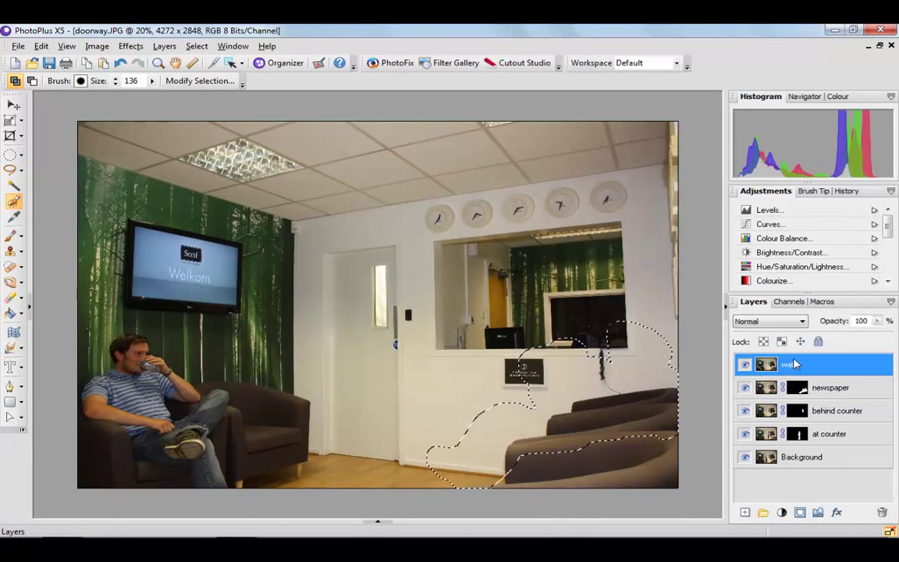
{"action": "mouse_move", "coordinate": [223, 395]}
{"action": "left_mouse_down"}
{"action": "mouse_move", "coordinate": [212, 435]}
{"action": "mouse_move", "coordinate": [133, 344]}
{"action": "mouse_move", "coordinate": [117, 391]}
{"action": "mouse_move", "coordinate": [159, 419]}
{"action": "left_mouse_up"}
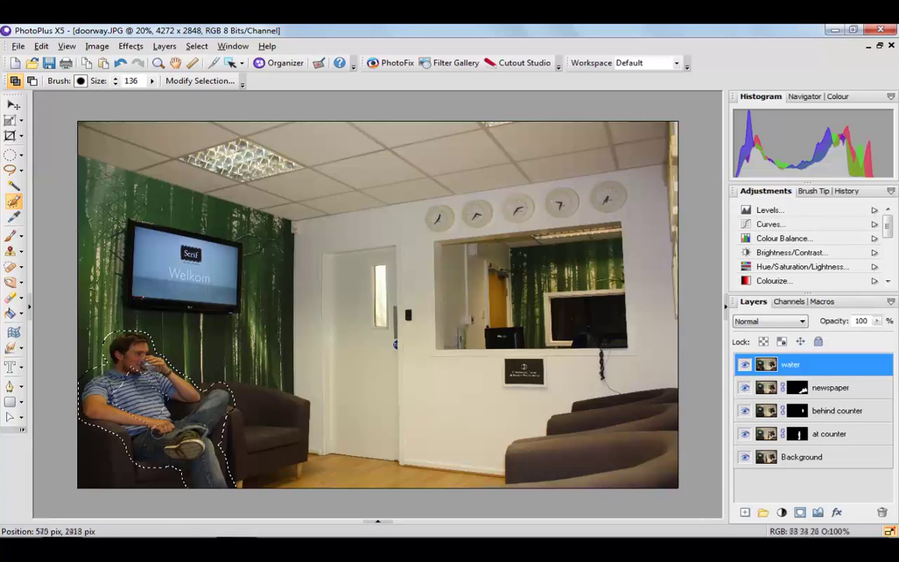
{"action": "left_click", "coordinate": [800, 512]}
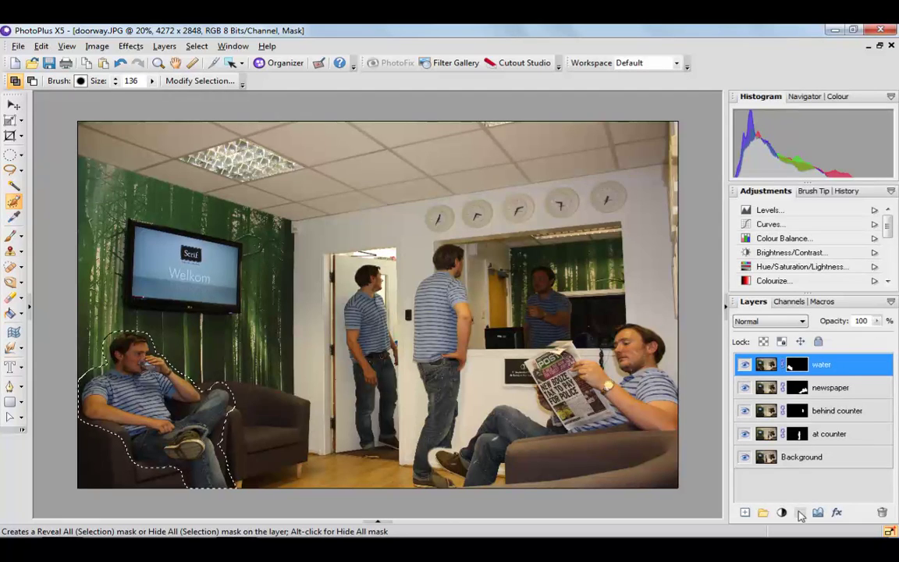
Step: Clear the selection and zoom in to 100% on the overlapping feet
{"action": "key", "text": "ctrl+d"}
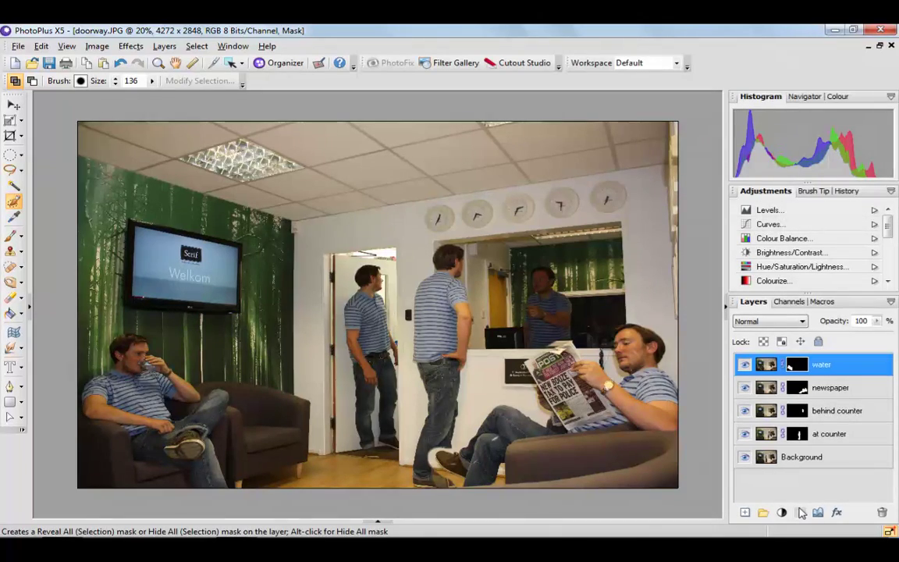
{"action": "scroll", "coordinate": [434, 471], "scroll_direction": "up", "scroll_amount": 2}
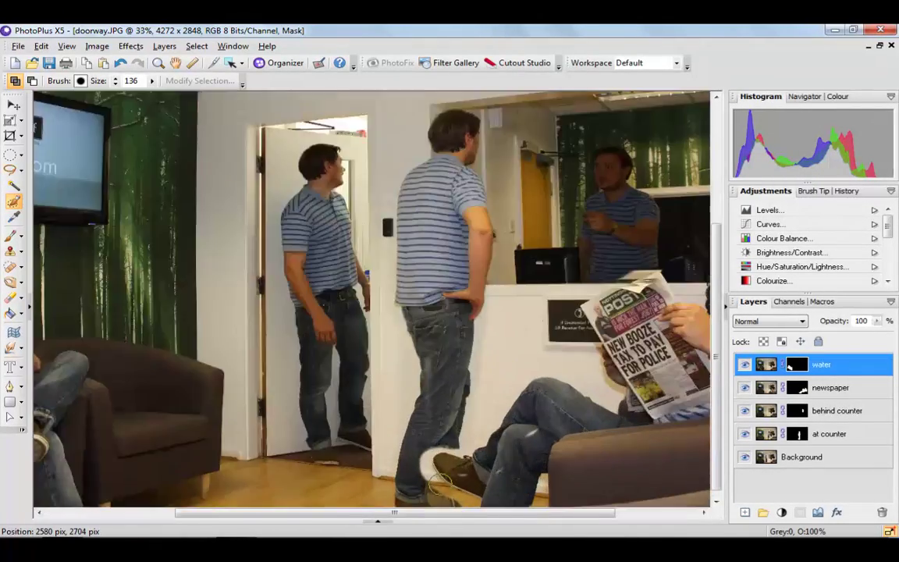
{"action": "scroll", "coordinate": [434, 472], "scroll_direction": "up", "scroll_amount": 2}
{"action": "scroll", "coordinate": [717, 424], "scroll_direction": "down", "scroll_amount": 2}
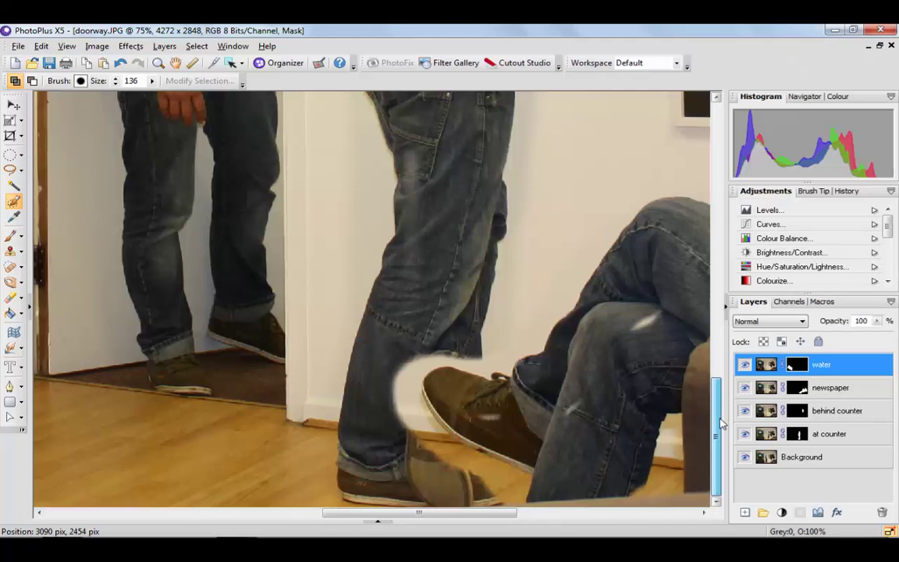
{"action": "scroll", "coordinate": [465, 451], "scroll_direction": "up", "scroll_amount": 1}
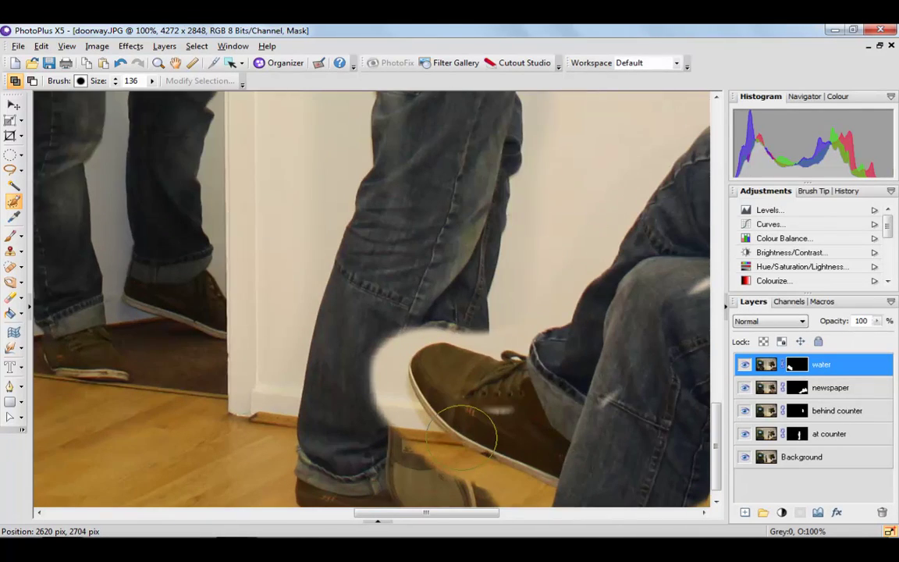
Step: Brush over the overlapping shoe on the water layer's mask to tidy where the shoes meet
{"action": "left_click_drag", "start_coordinate": [476, 398], "coordinate": [529, 442]}
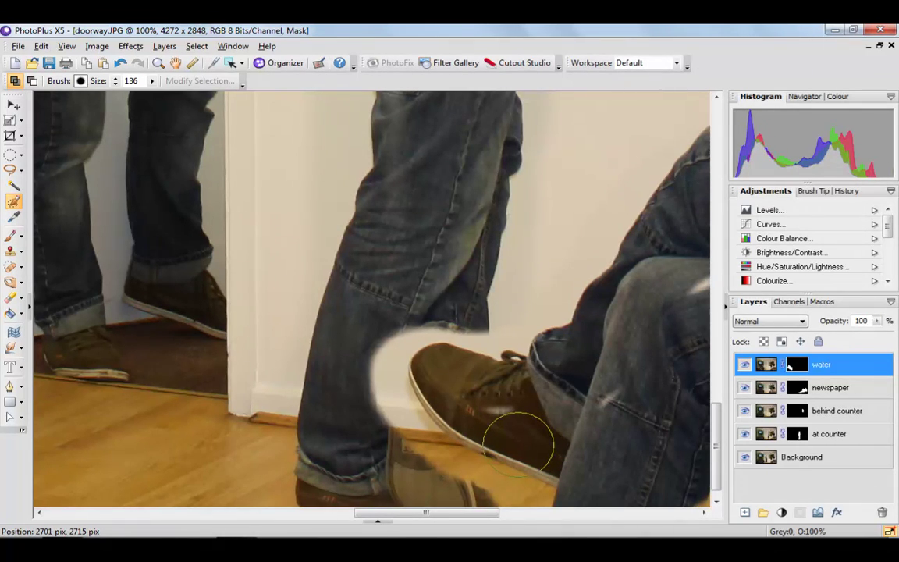
{"action": "left_click_drag", "start_coordinate": [517, 443], "coordinate": [515, 412]}
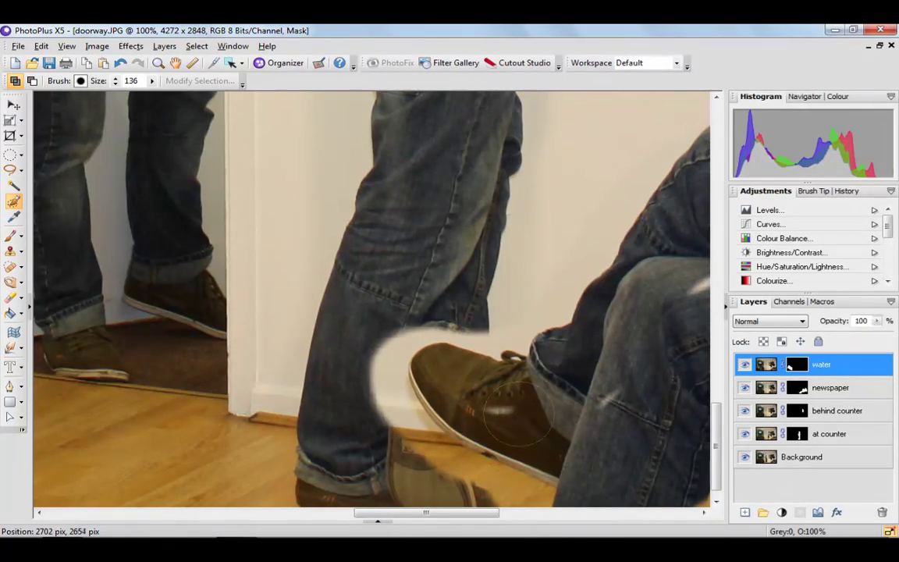
{"action": "scroll", "coordinate": [594, 444], "scroll_direction": "down", "scroll_amount": 2}
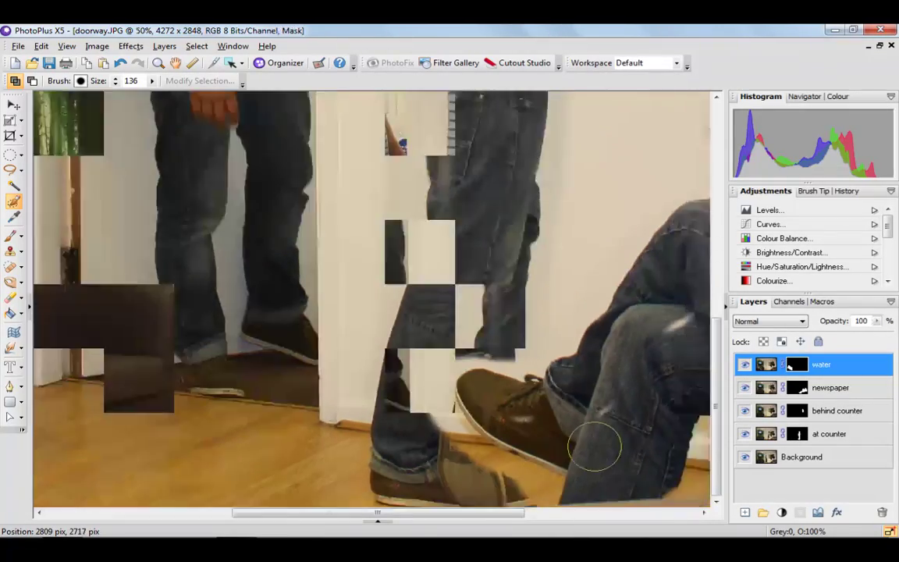
{"action": "scroll", "coordinate": [601, 414], "scroll_direction": "up", "scroll_amount": 4}
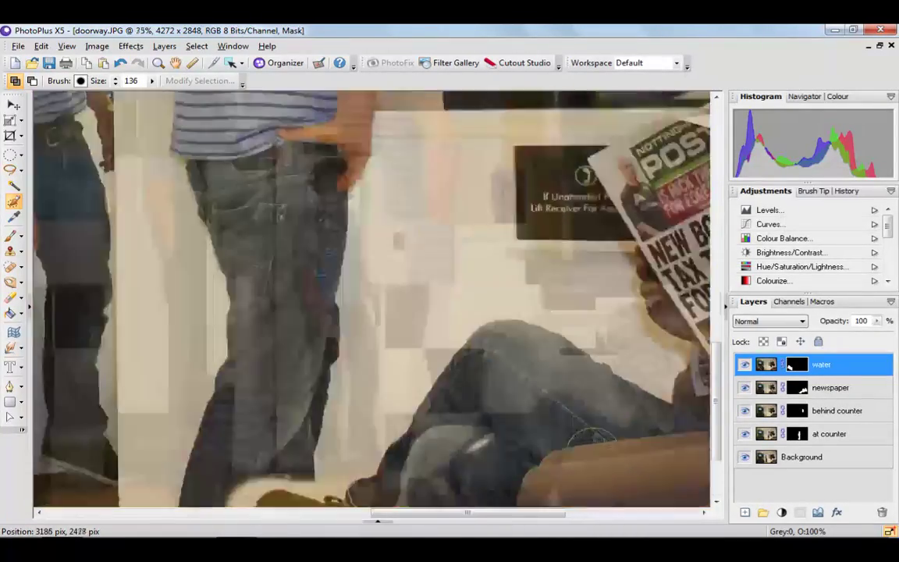
{"action": "scroll", "coordinate": [469, 453], "scroll_direction": "down", "scroll_amount": 3}
{"action": "scroll", "coordinate": [417, 480], "scroll_direction": "up", "scroll_amount": 2}
{"action": "scroll", "coordinate": [418, 480], "scroll_direction": "down", "scroll_amount": 3}
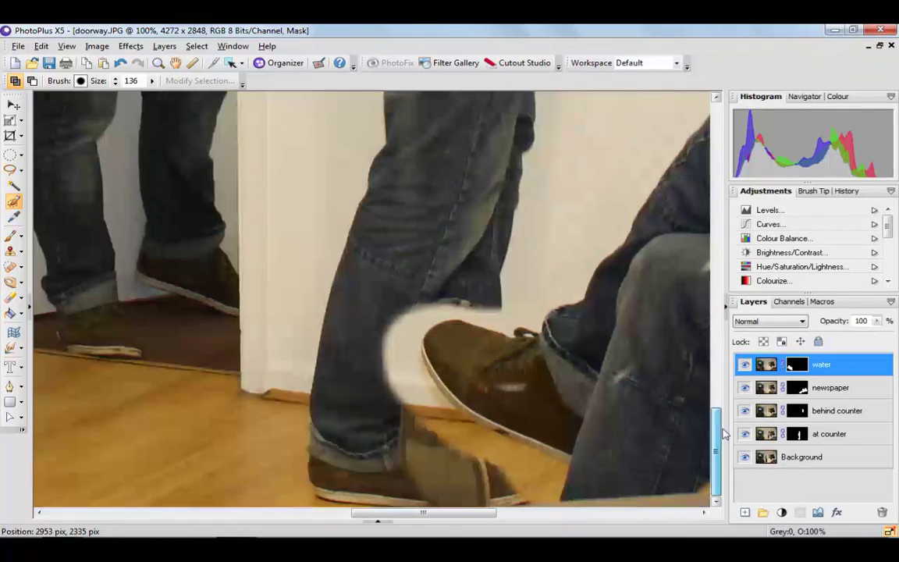
Step: Target the newspaper layer's mask with the Paintbrush and swap the foreground and background colours
{"action": "left_click", "coordinate": [765, 388]}
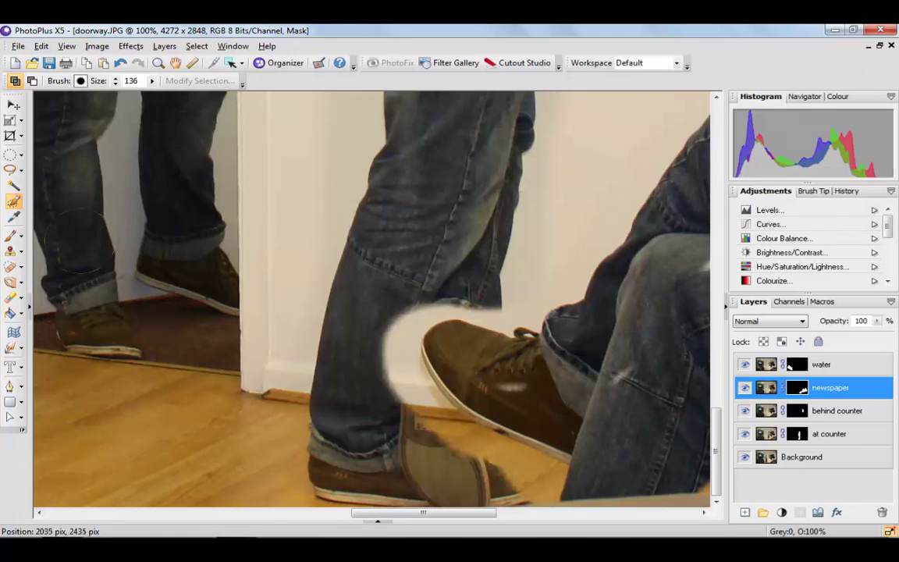
{"action": "left_click", "coordinate": [11, 297]}
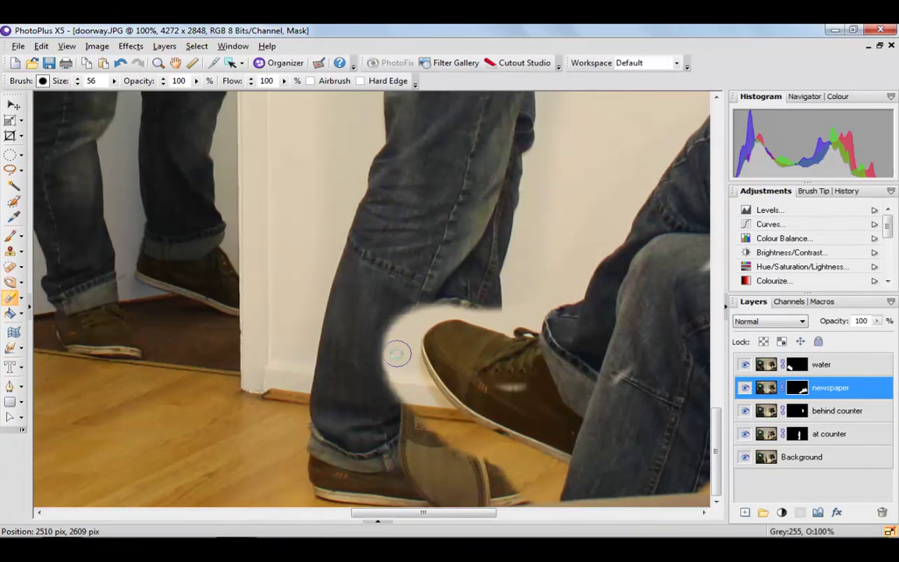
{"action": "left_click", "coordinate": [832, 98]}
{"action": "left_click", "coordinate": [755, 116]}
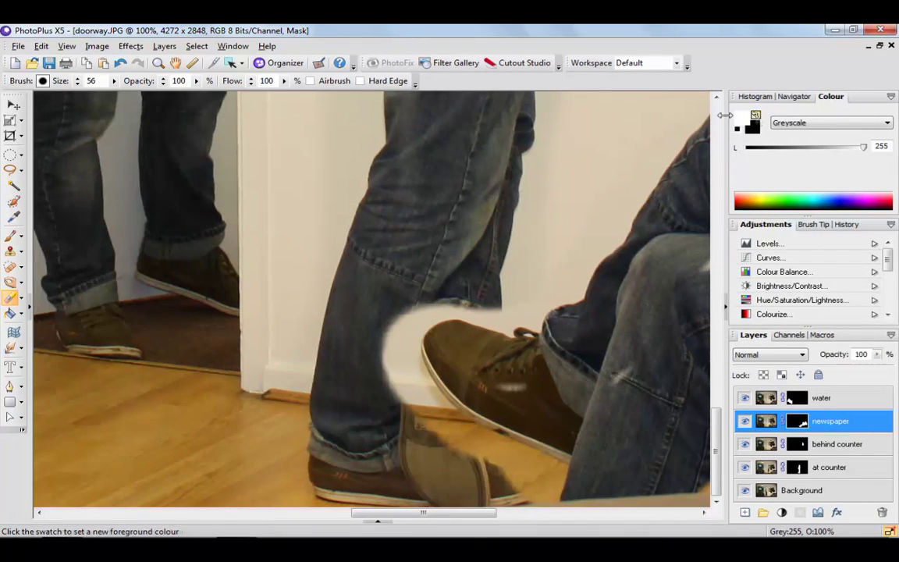
Step: Paint the standing man's shoe back into view, restoring its heel, sole and sole edge
{"action": "mouse_move", "coordinate": [376, 351]}
{"action": "left_mouse_down"}
{"action": "mouse_move", "coordinate": [394, 383]}
{"action": "mouse_move", "coordinate": [446, 437]}
{"action": "mouse_move", "coordinate": [492, 470]}
{"action": "mouse_move", "coordinate": [491, 443]}
{"action": "mouse_move", "coordinate": [440, 416]}
{"action": "mouse_move", "coordinate": [394, 342]}
{"action": "mouse_move", "coordinate": [439, 309]}
{"action": "mouse_move", "coordinate": [503, 318]}
{"action": "mouse_move", "coordinate": [431, 287]}
{"action": "left_mouse_up"}
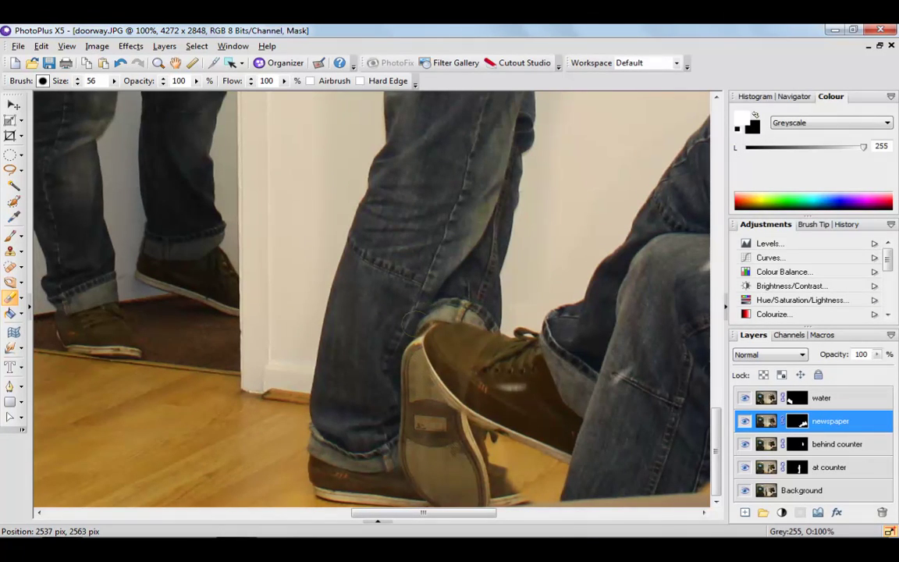
{"action": "left_click_drag", "start_coordinate": [417, 381], "coordinate": [435, 394]}
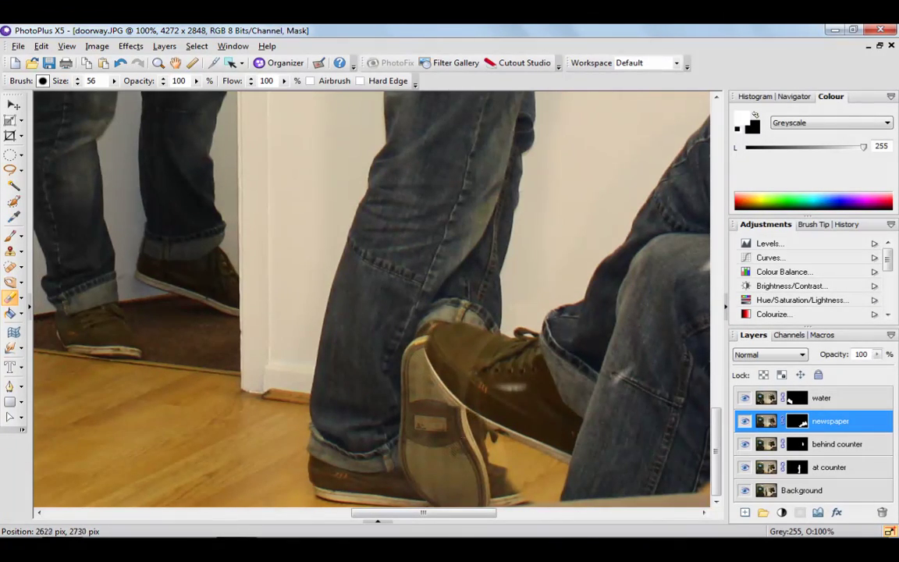
{"action": "mouse_move", "coordinate": [342, 356]}
{"action": "left_mouse_down"}
{"action": "mouse_move", "coordinate": [380, 391]}
{"action": "mouse_move", "coordinate": [456, 431]}
{"action": "left_mouse_up"}
{"action": "left_click_drag", "start_coordinate": [509, 478], "coordinate": [527, 482]}
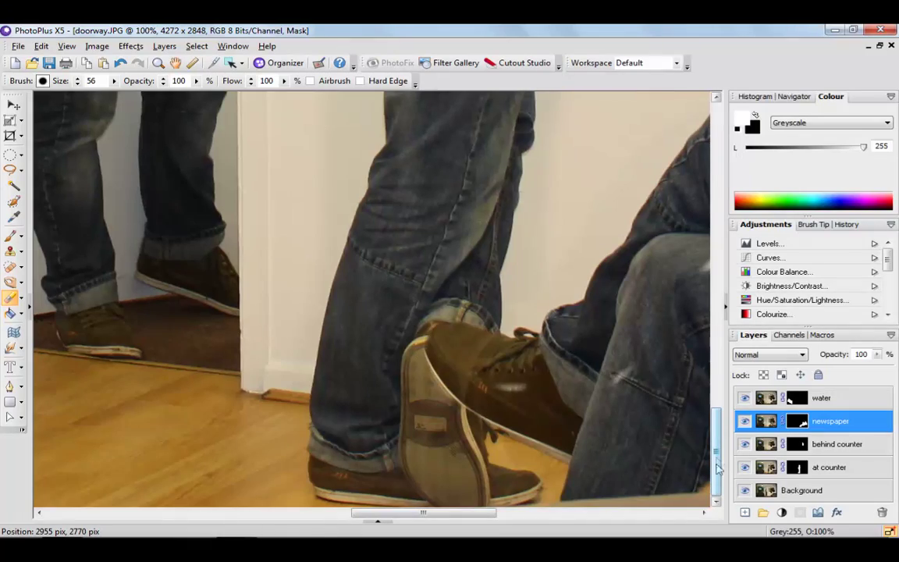
{"action": "scroll", "coordinate": [619, 448], "scroll_direction": "down", "scroll_amount": 2}
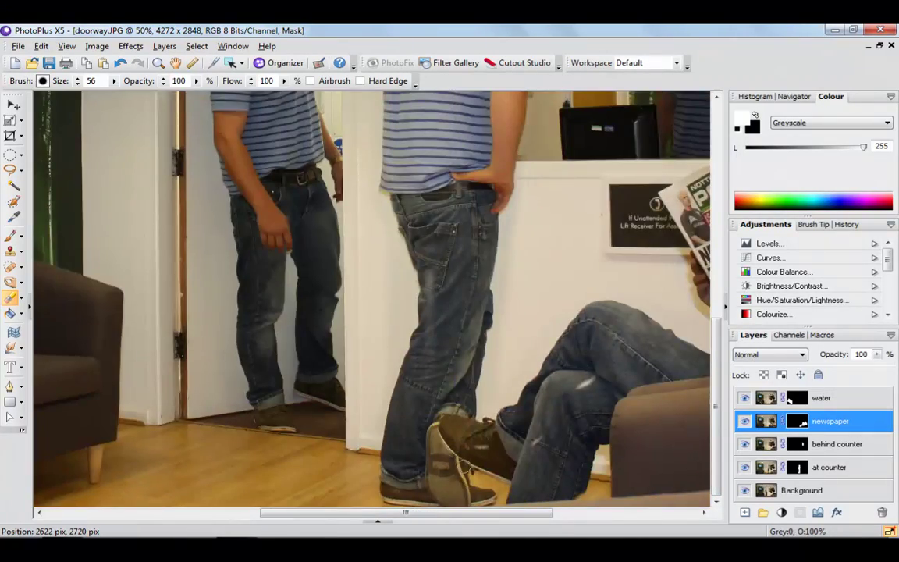
{"action": "scroll", "coordinate": [452, 451], "scroll_direction": "down", "scroll_amount": 3}
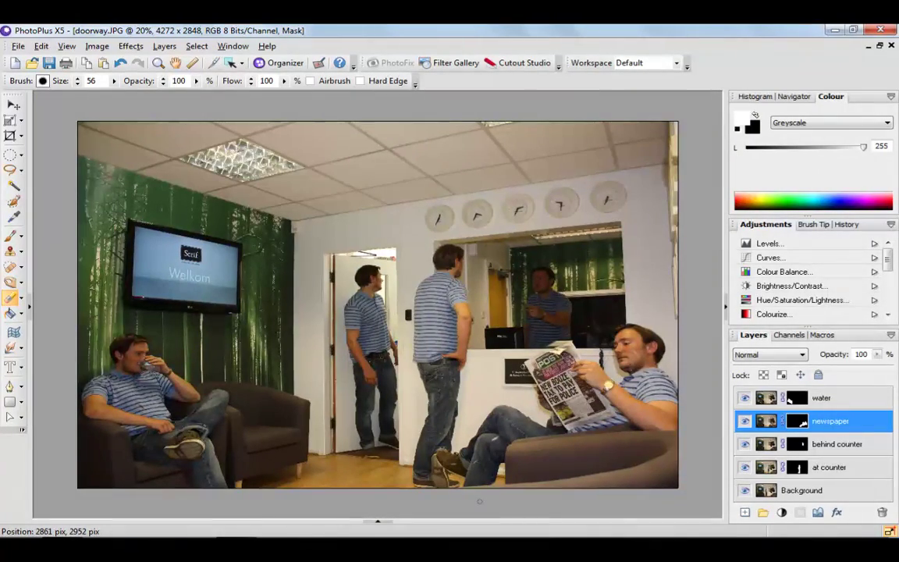
{"action": "scroll", "coordinate": [474, 500], "scroll_direction": "up", "scroll_amount": 3}
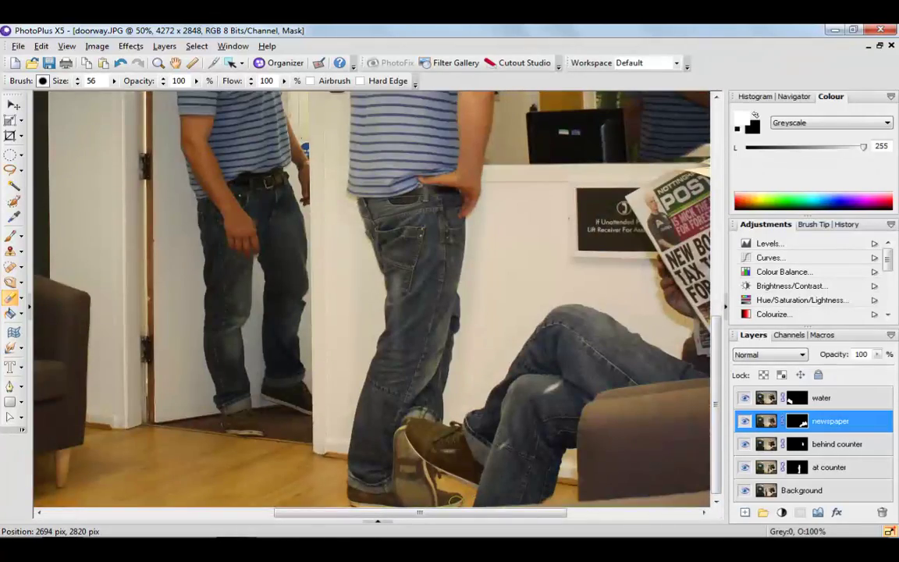
{"action": "scroll", "coordinate": [454, 500], "scroll_direction": "down", "scroll_amount": 3}
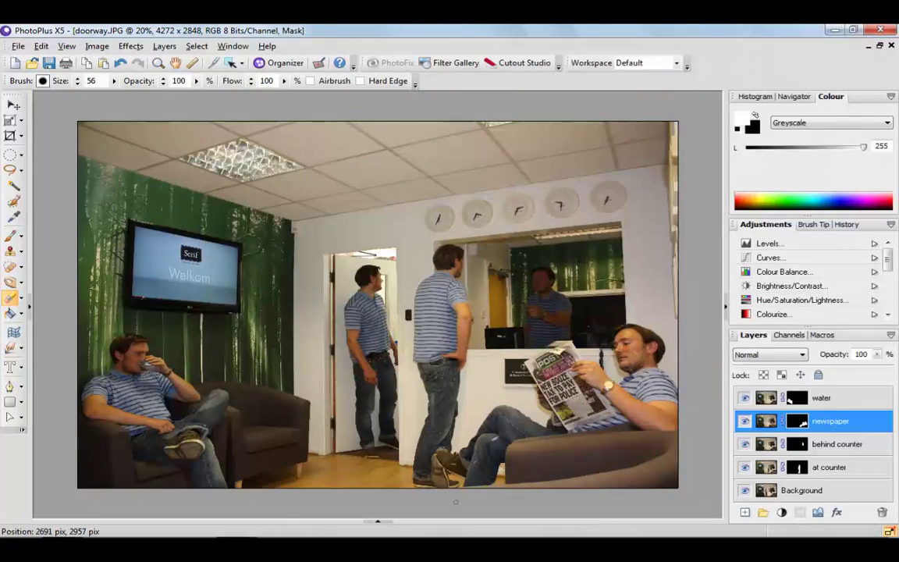